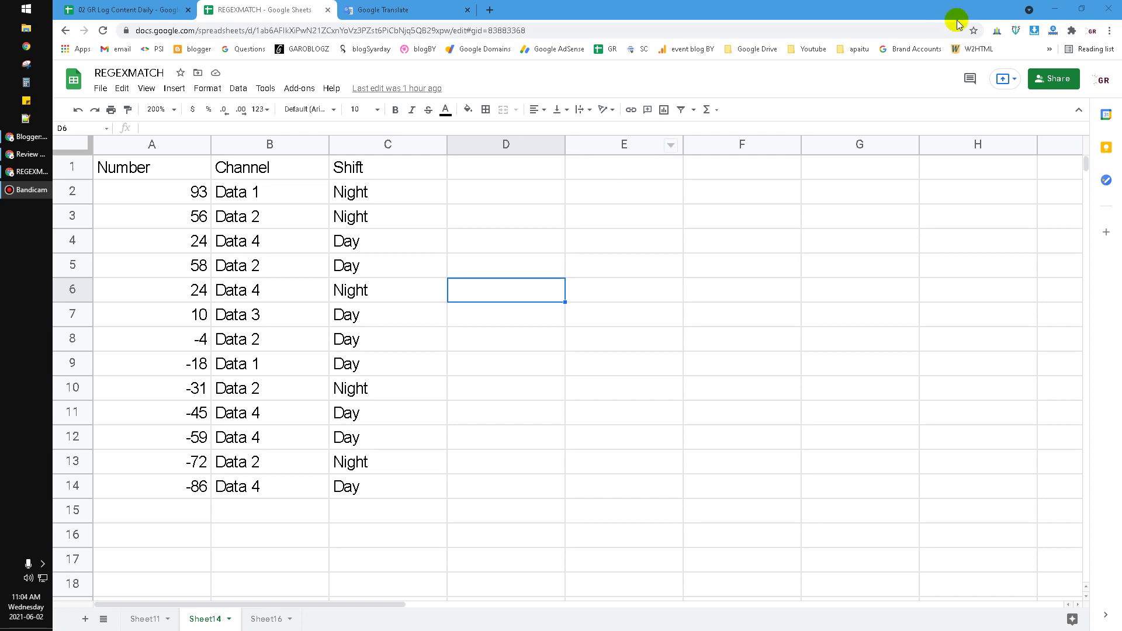
Uncheck Show bookmarks bar in Chrome's Bookmarks menu
{"action": "left_click", "coordinate": [1109, 30]}
{"action": "mouse_move", "coordinate": [1044, 119]}
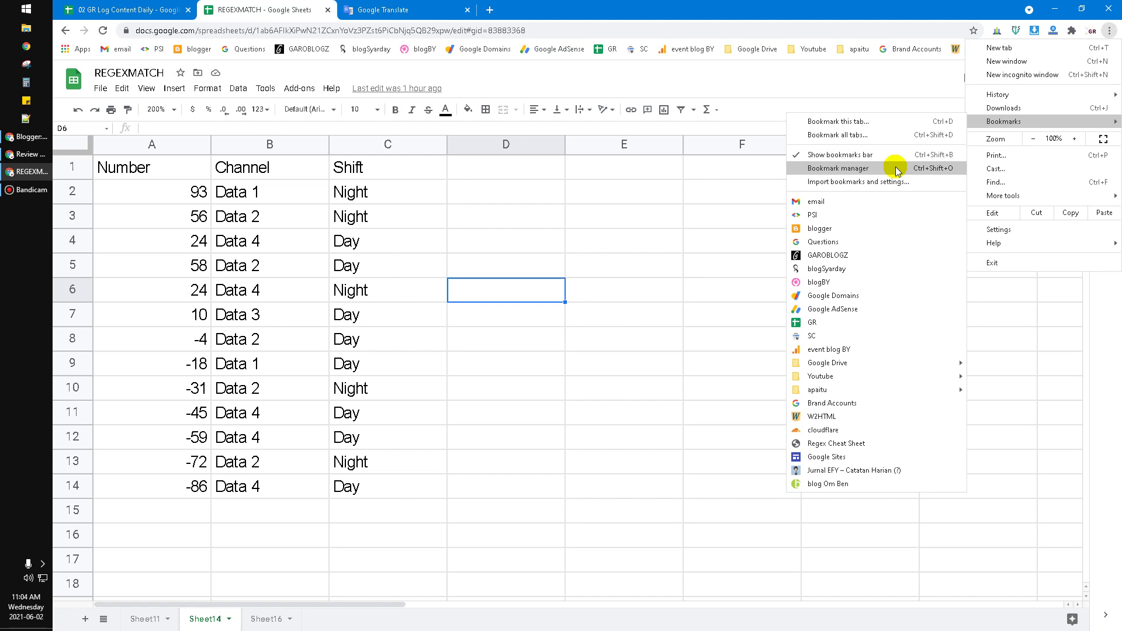
{"action": "left_click", "coordinate": [858, 155]}
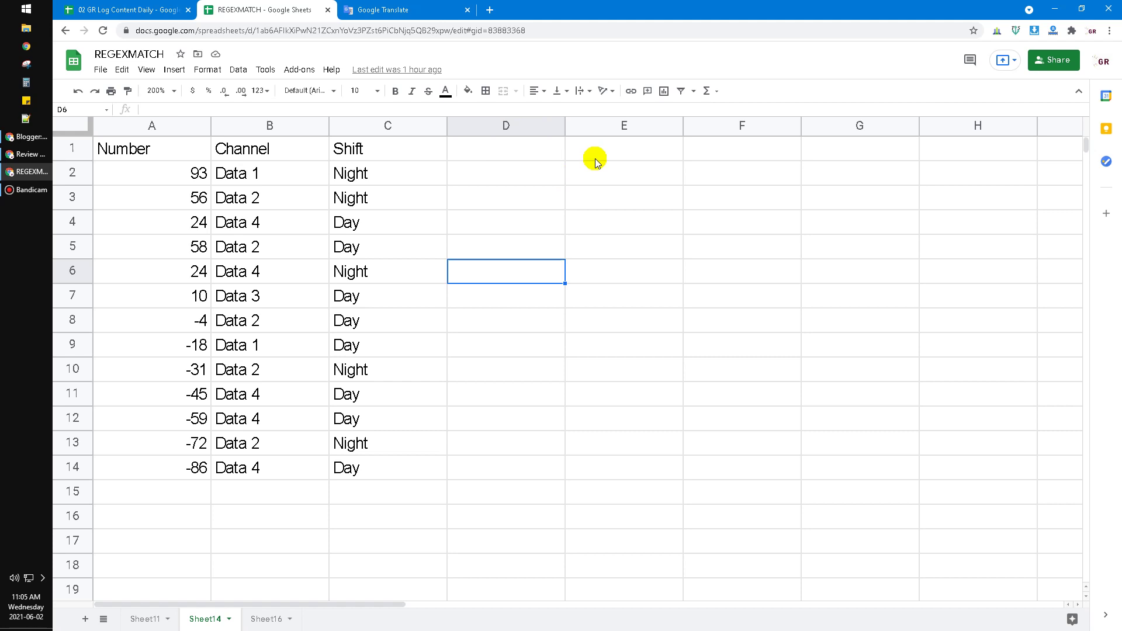
Enter =FILTER(C:C,REGEXMATCH(B:B,"Data 2")) in E1, listing Night, Day, Day, Night, Night
{"action": "left_click", "coordinate": [595, 159]}
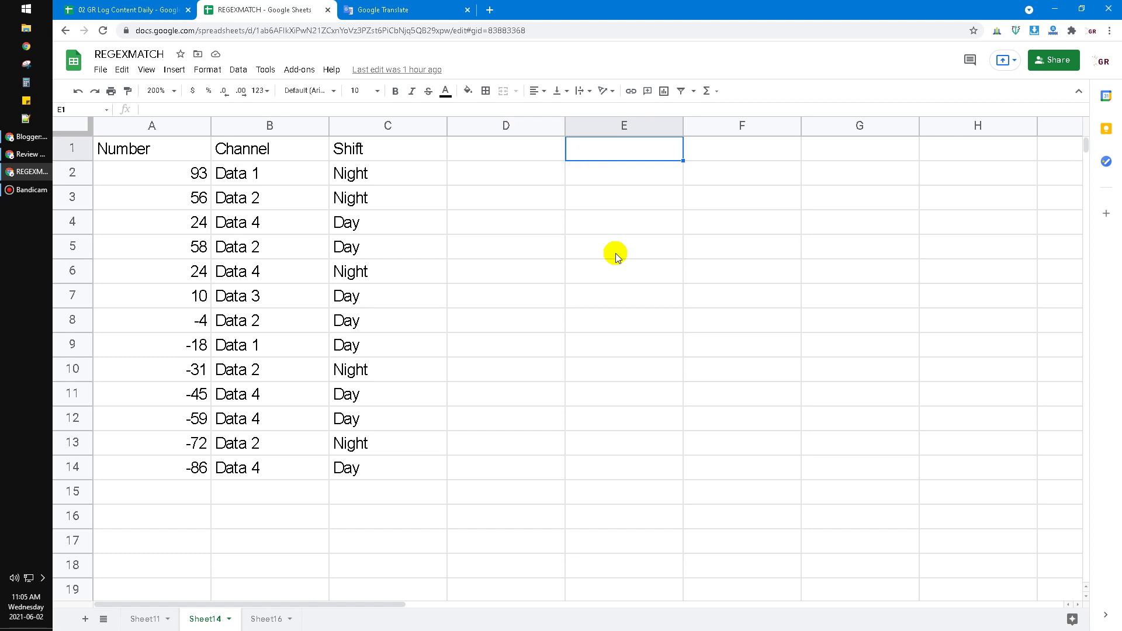
{"action": "type", "text": "="}
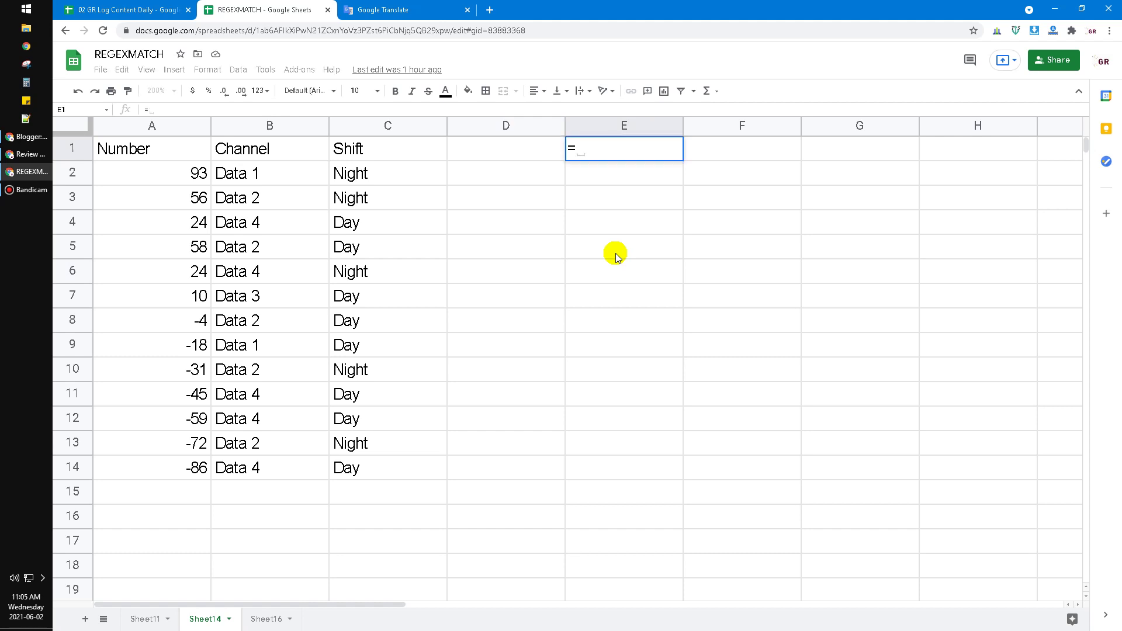
{"action": "type", "text": "filter"}
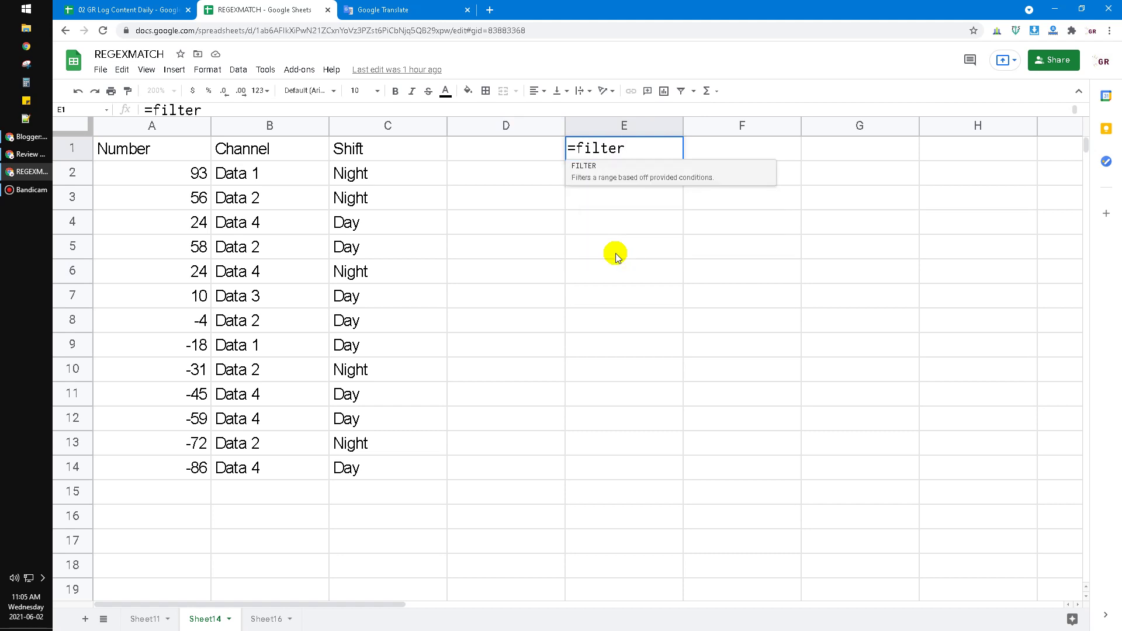
{"action": "key", "text": "Tab"}
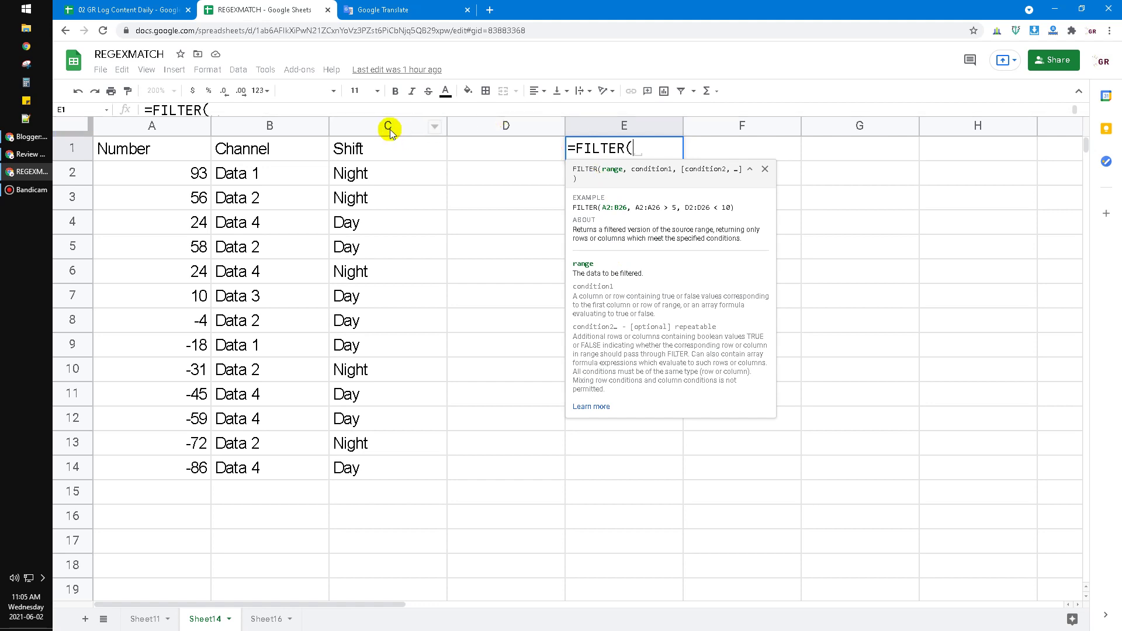
{"action": "left_click", "coordinate": [370, 126]}
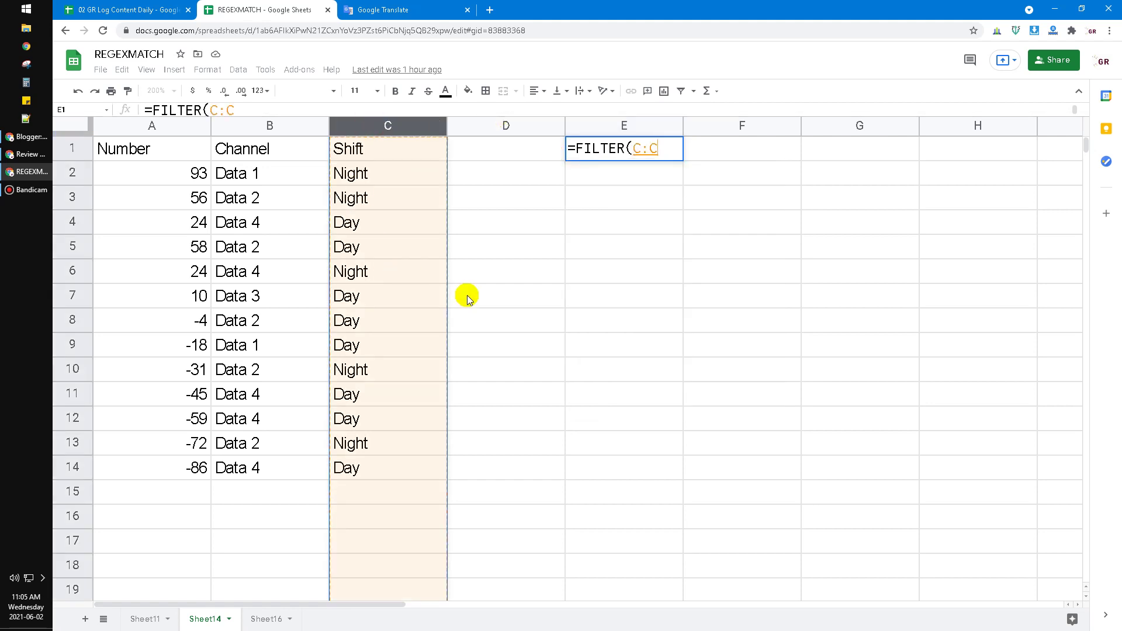
{"action": "type", "text": ","}
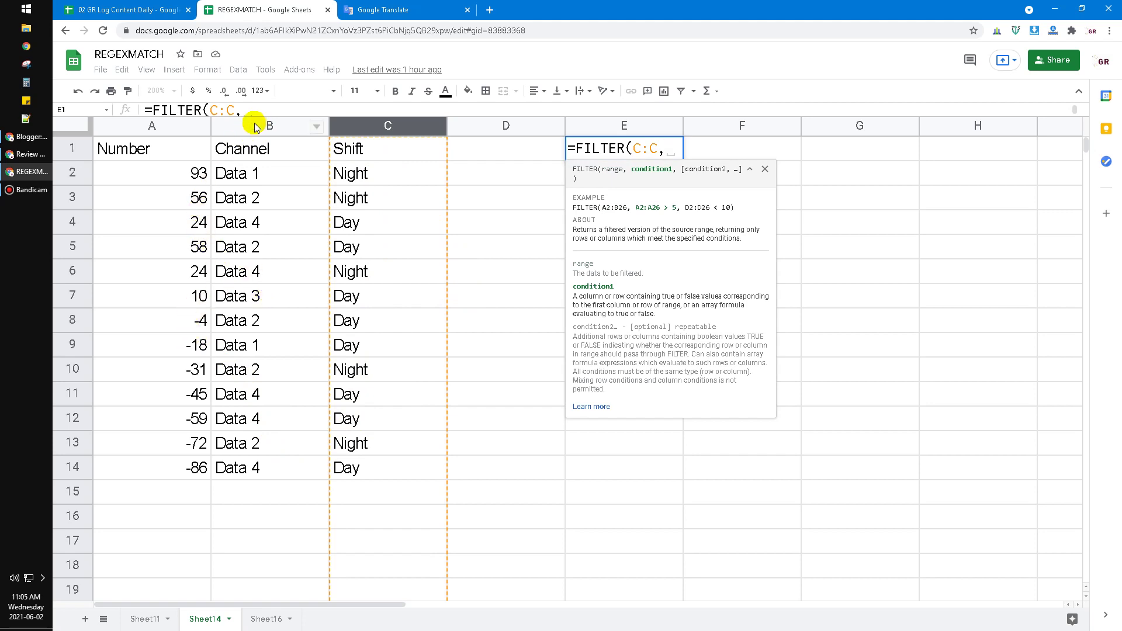
{"action": "type", "text": "rege"}
{"action": "key", "text": "Tab"}
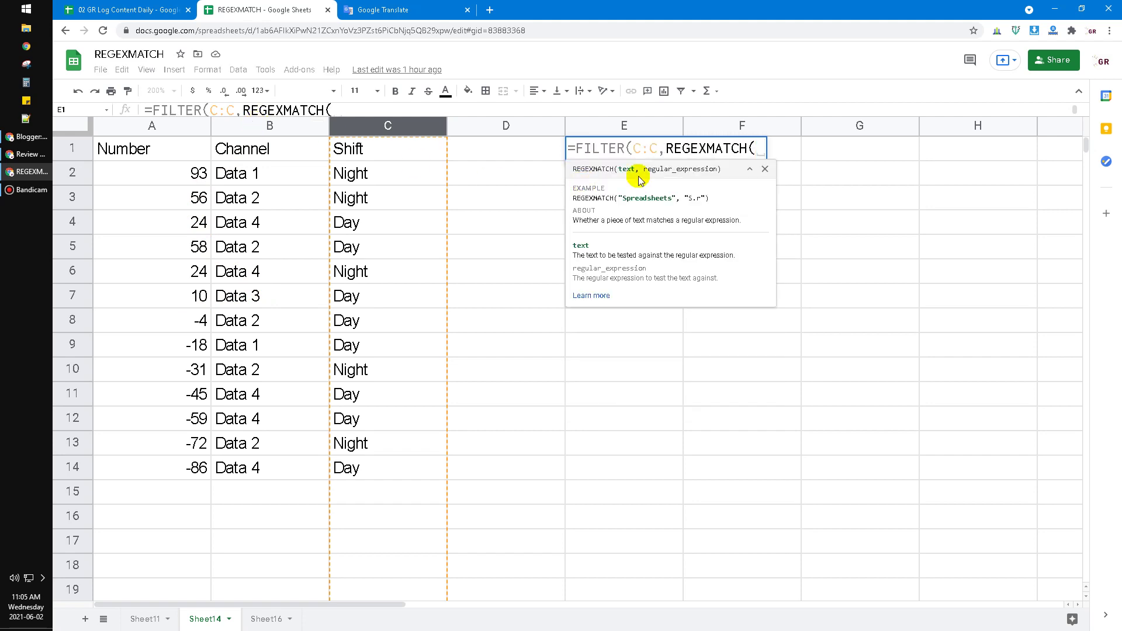
{"action": "left_click", "coordinate": [281, 126]}
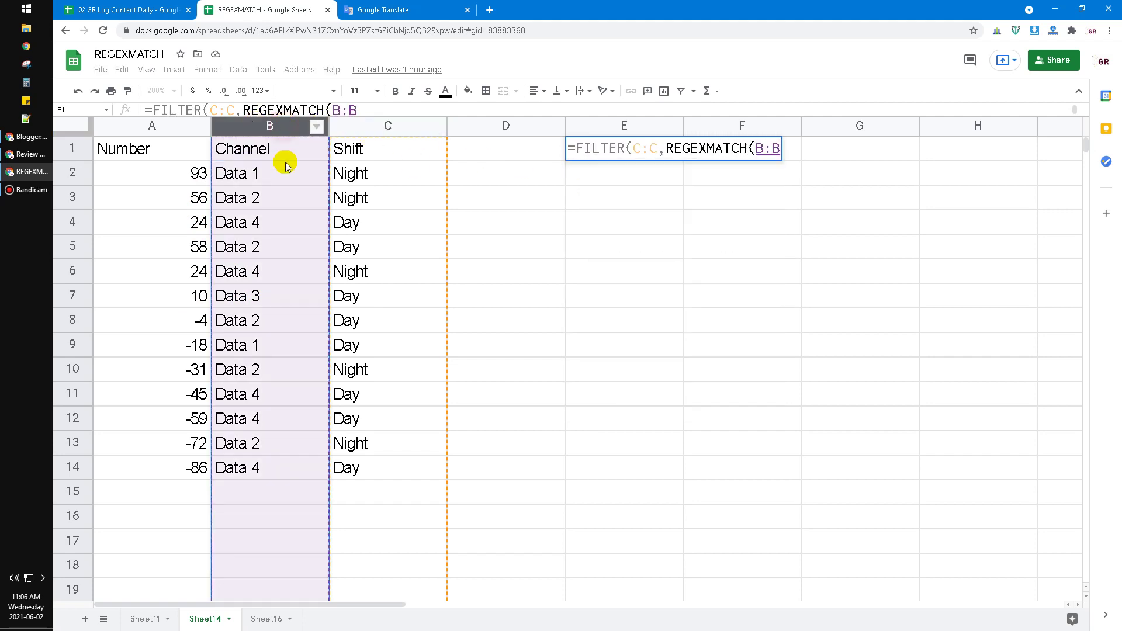
{"action": "type", "text": ","}
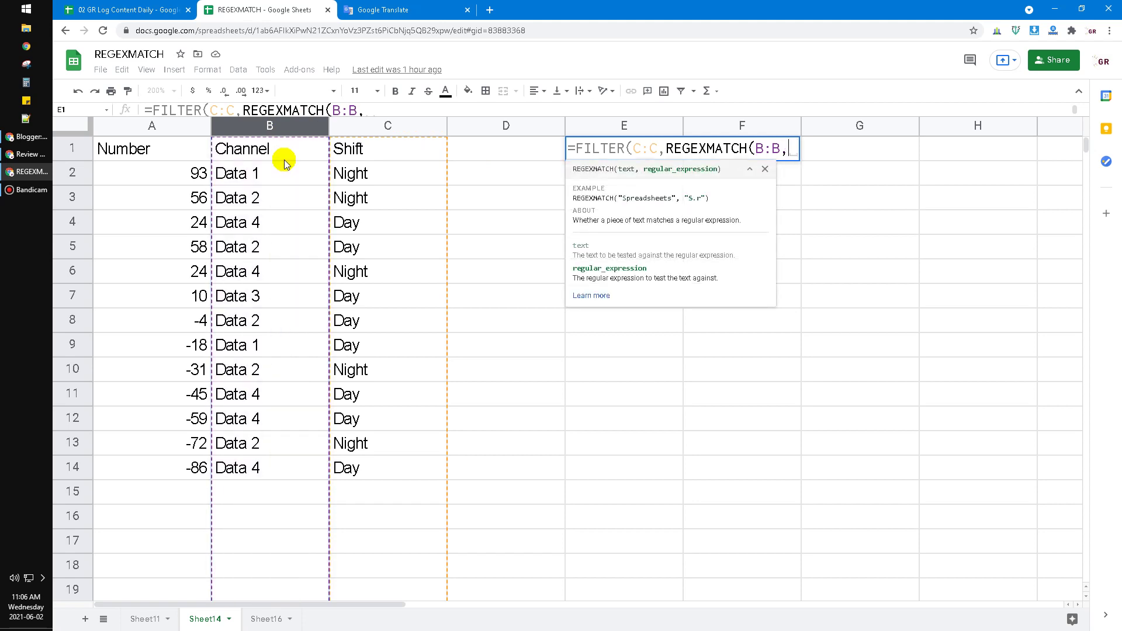
{"action": "type", "text": "\""}
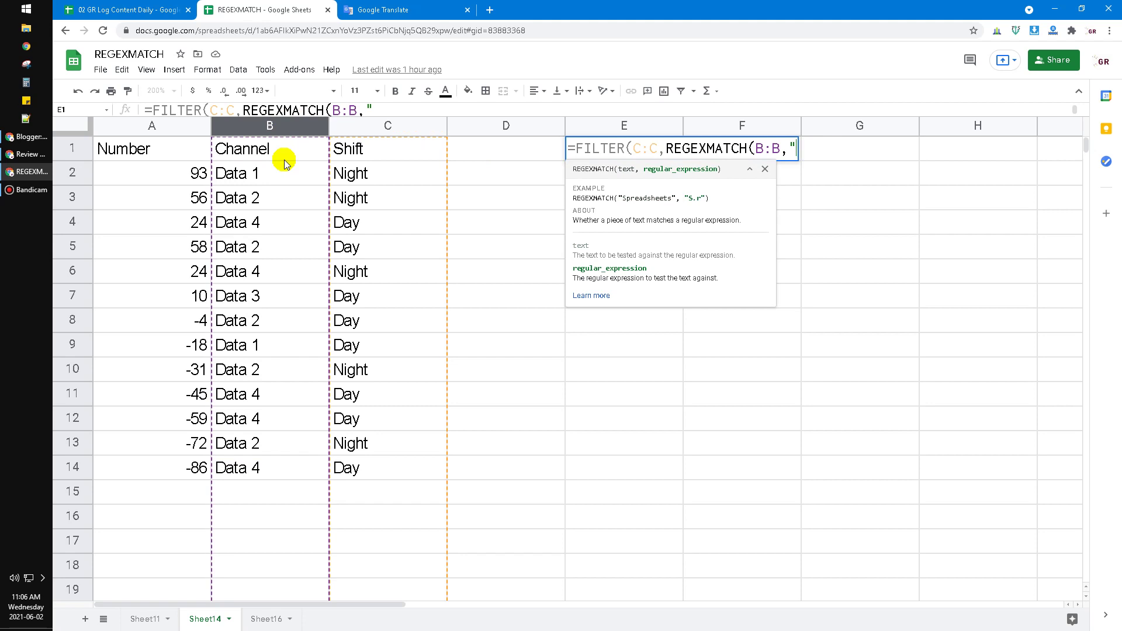
{"action": "type", "text": "Data 2\""}
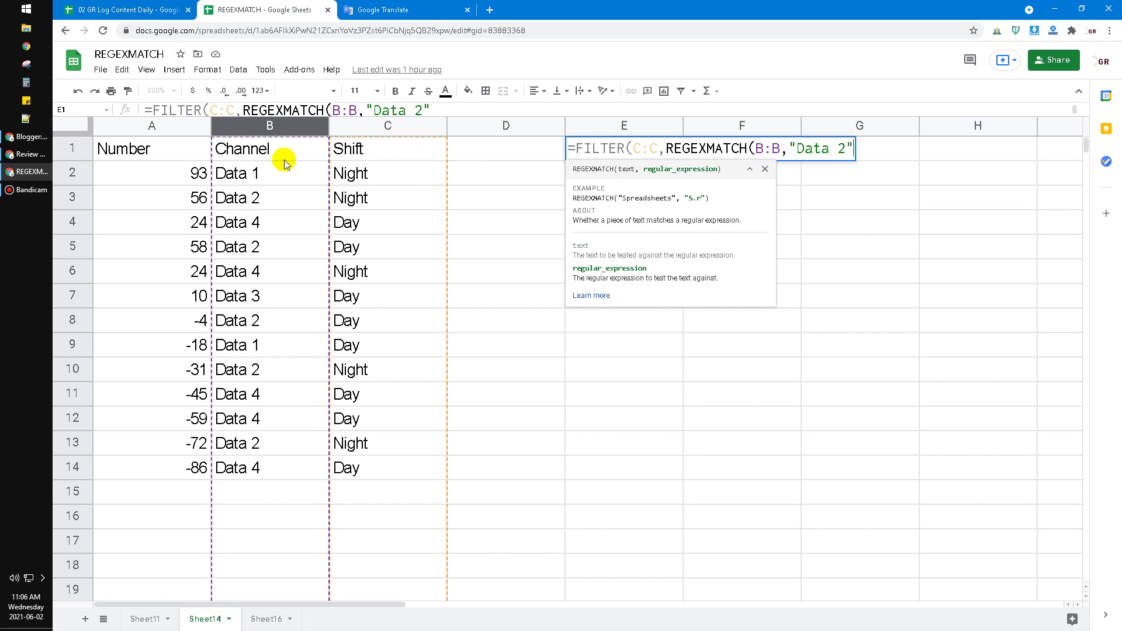
{"action": "type", "text": ")"}
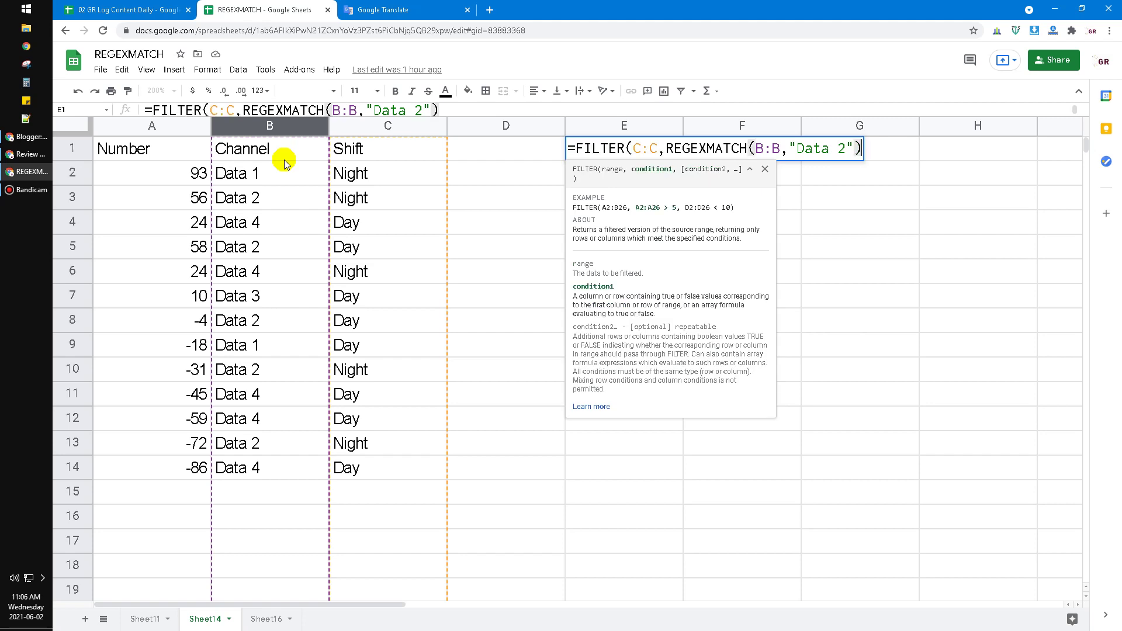
{"action": "key", "text": "Return"}
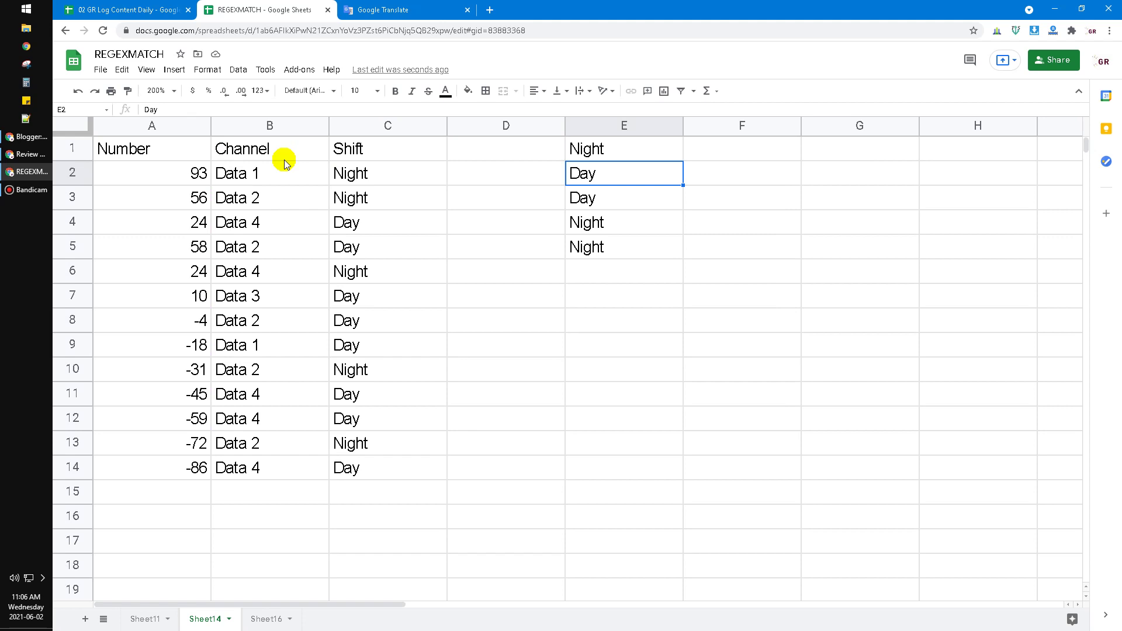
Change E1's REGEXMATCH pattern to "Data 2|Data 3", returning six Shift values in E1–E6
{"action": "left_click", "coordinate": [421, 125]}
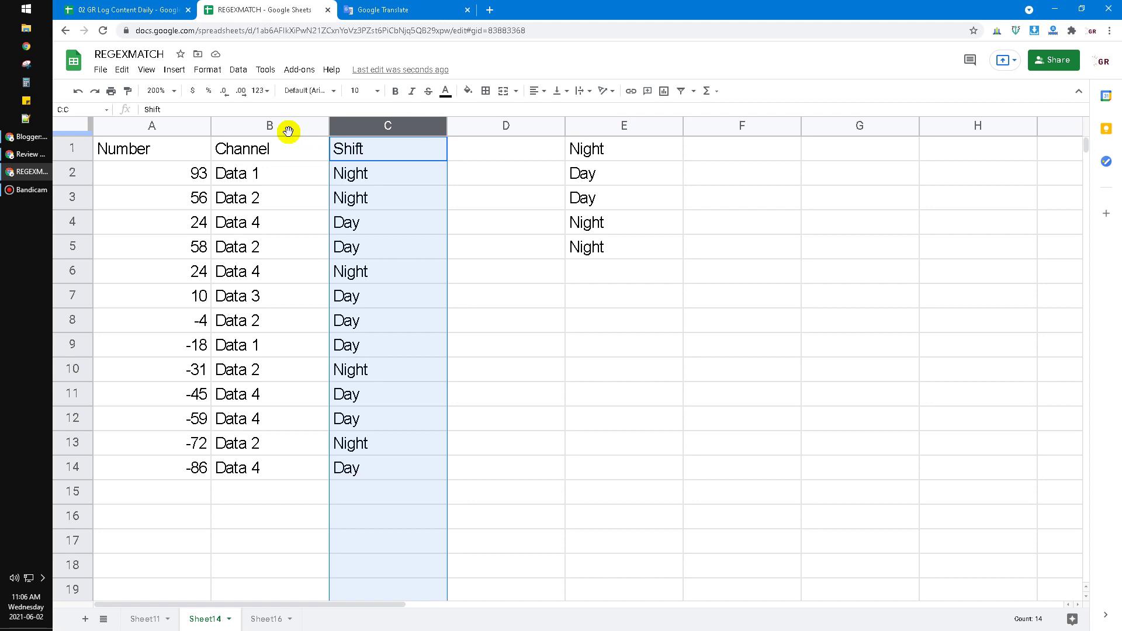
{"action": "left_click", "coordinate": [562, 149]}
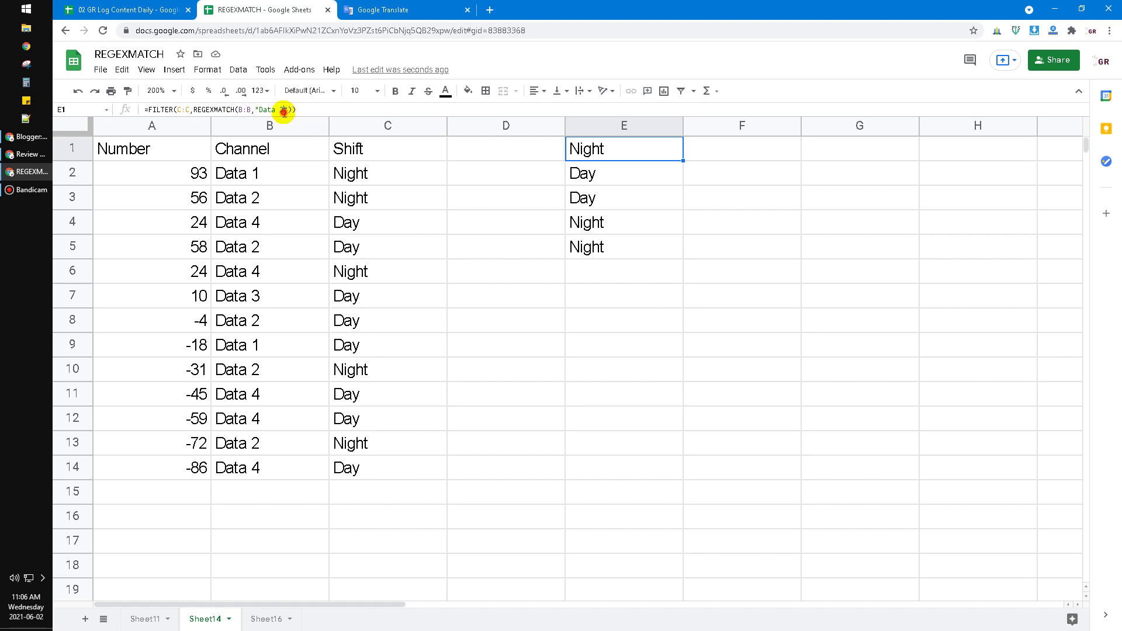
{"action": "left_click", "coordinate": [285, 111]}
{"action": "left_click", "coordinate": [846, 148]}
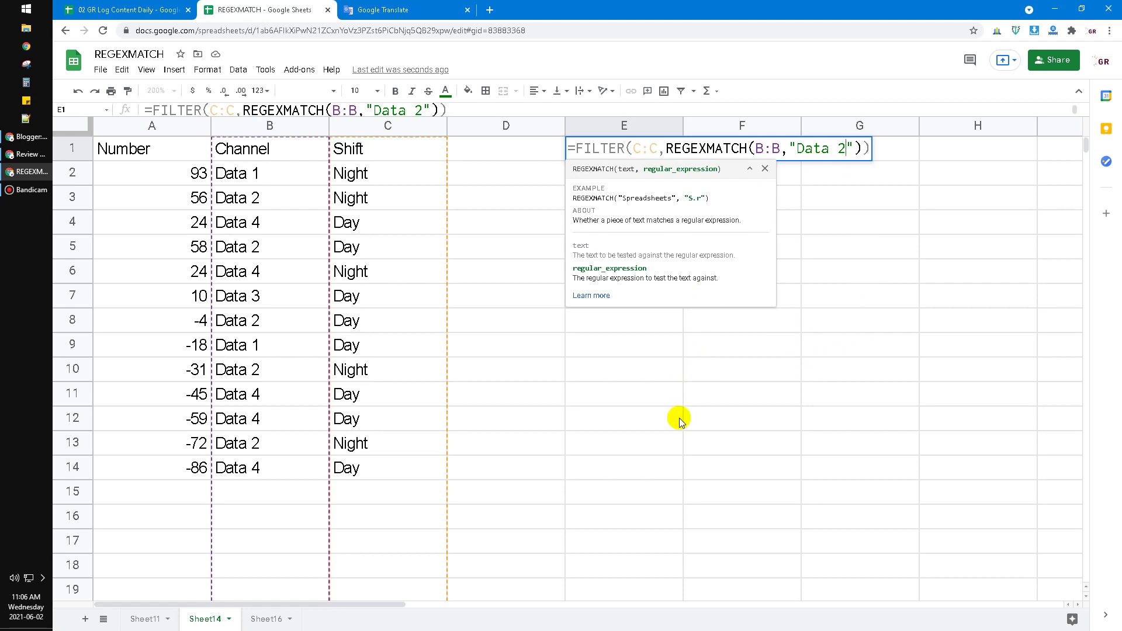
{"action": "type", "text": "|"}
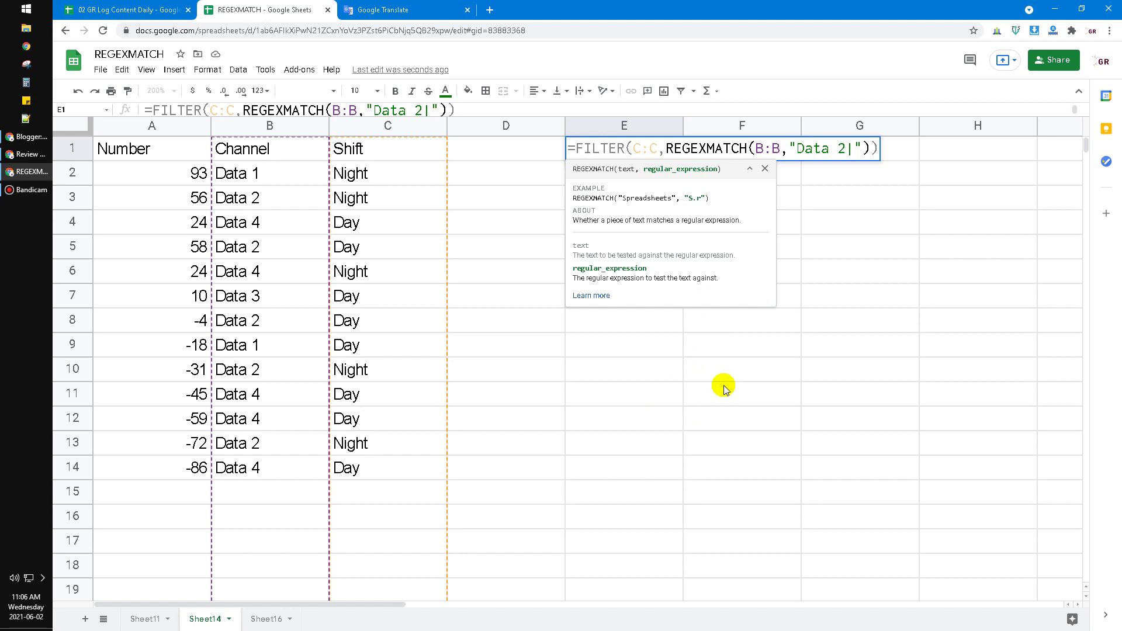
{"action": "type", "text": "Data 3"}
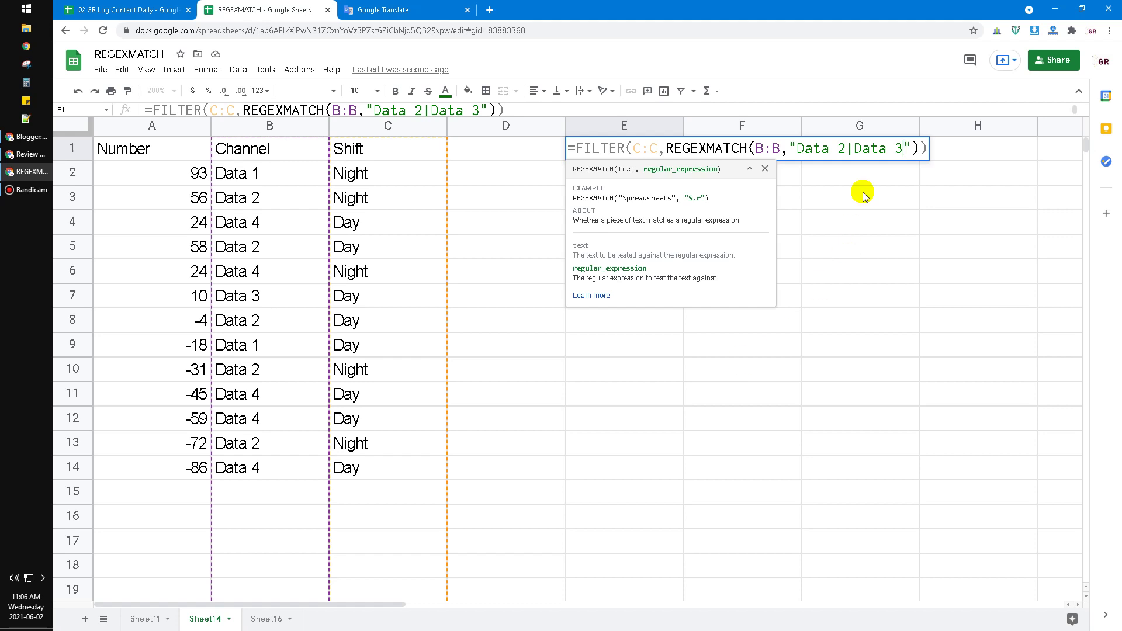
{"action": "left_click_drag", "start_coordinate": [844, 148], "coordinate": [852, 147]}
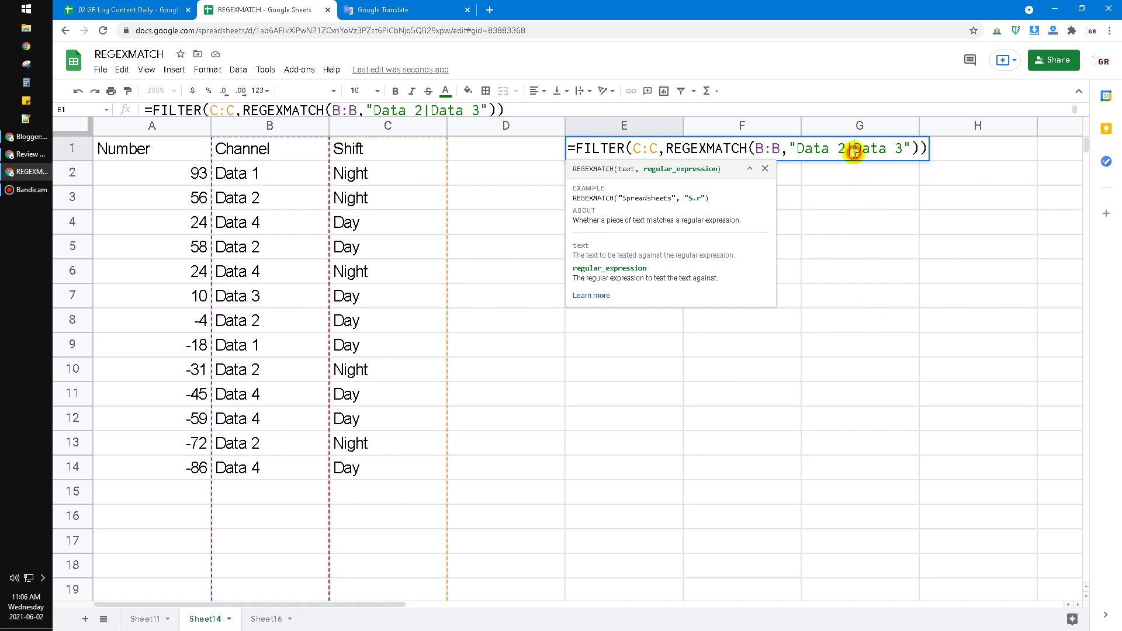
{"action": "left_click", "coordinate": [894, 150]}
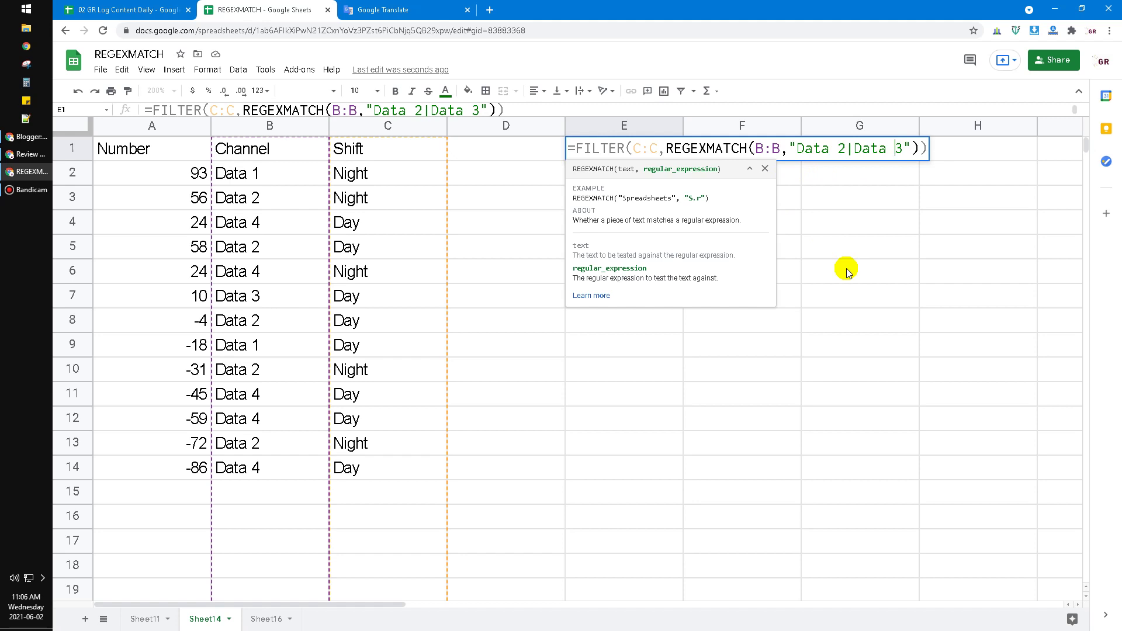
{"action": "key", "text": "Return"}
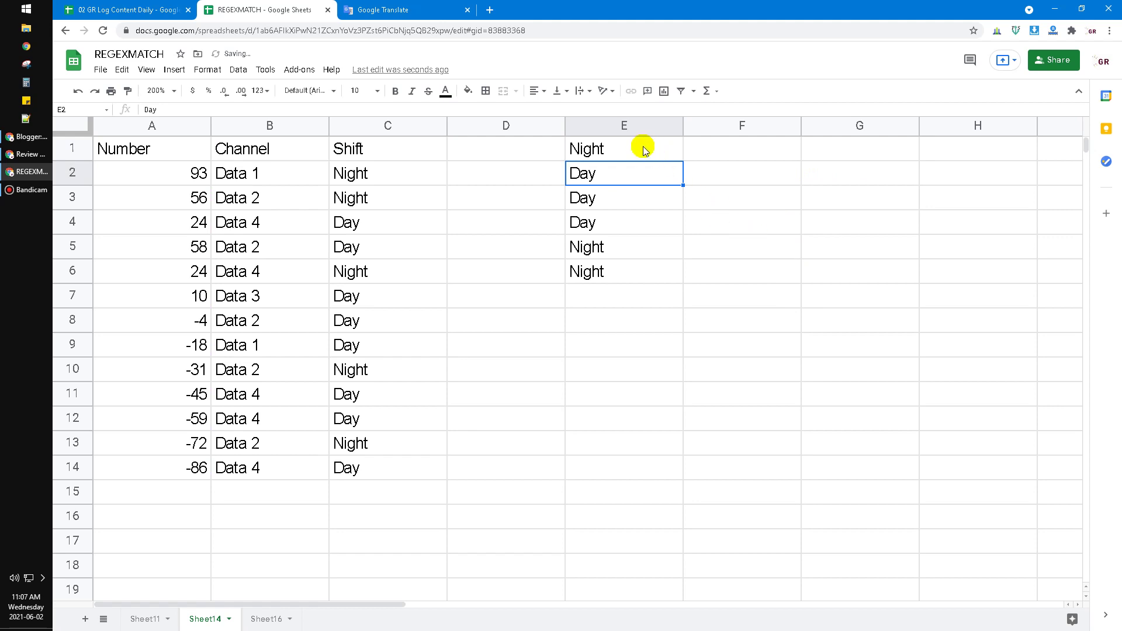
Delete "Data " before 2 and 3 so E1's pattern reads "2|3", then reopen E1 for editing
{"action": "left_click", "coordinate": [645, 150]}
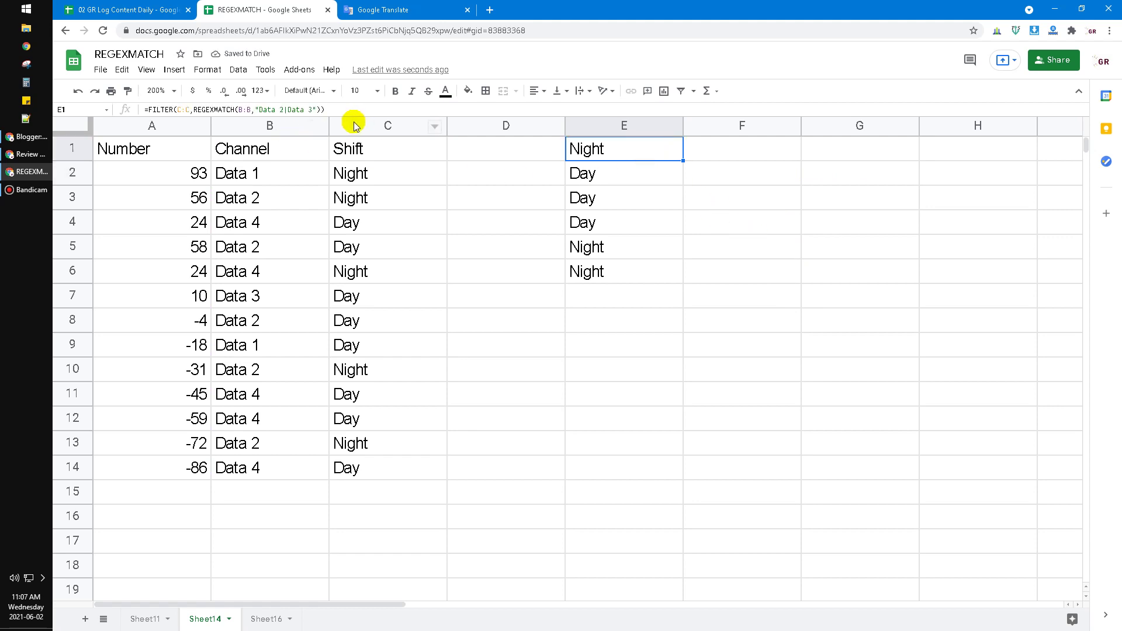
{"action": "double_click", "coordinate": [588, 158]}
{"action": "left_click", "coordinate": [823, 151]}
{"action": "left_click_drag", "start_coordinate": [824, 152], "coordinate": [795, 151]}
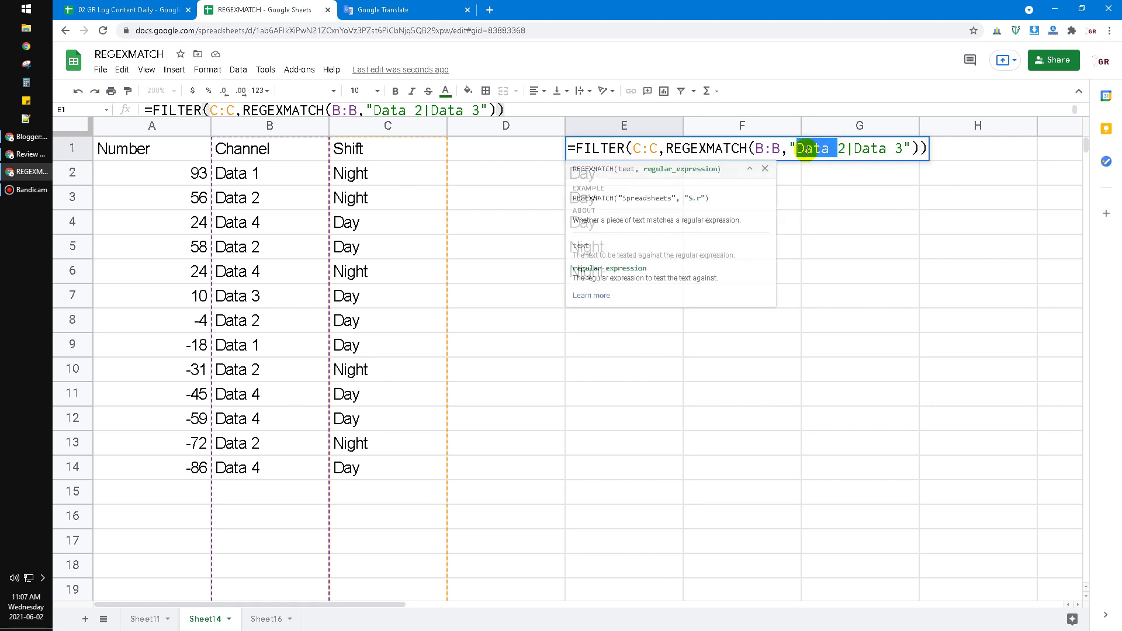
{"action": "key", "text": "BackSpace"}
{"action": "key", "text": "shift+Right"}
{"action": "key", "text": "shift+Right"}
{"action": "key", "text": "shift+Right"}
{"action": "key", "text": "shift+Right"}
{"action": "key", "text": "shift+Right"}
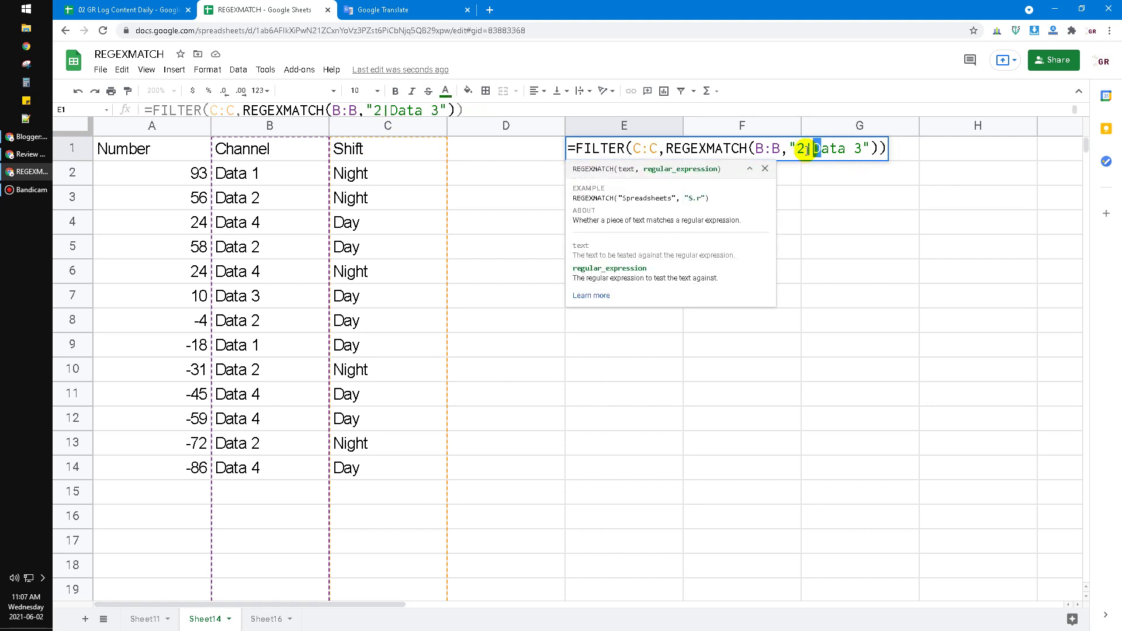
{"action": "key", "text": "BackSpace"}
{"action": "key", "text": "Return"}
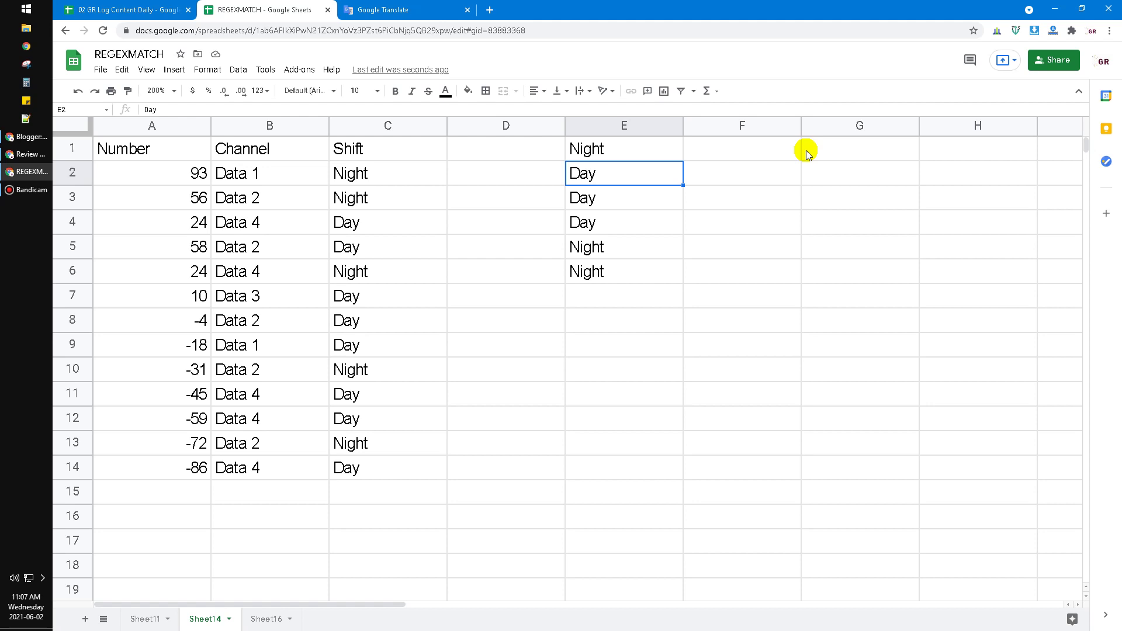
{"action": "key", "text": "Up"}
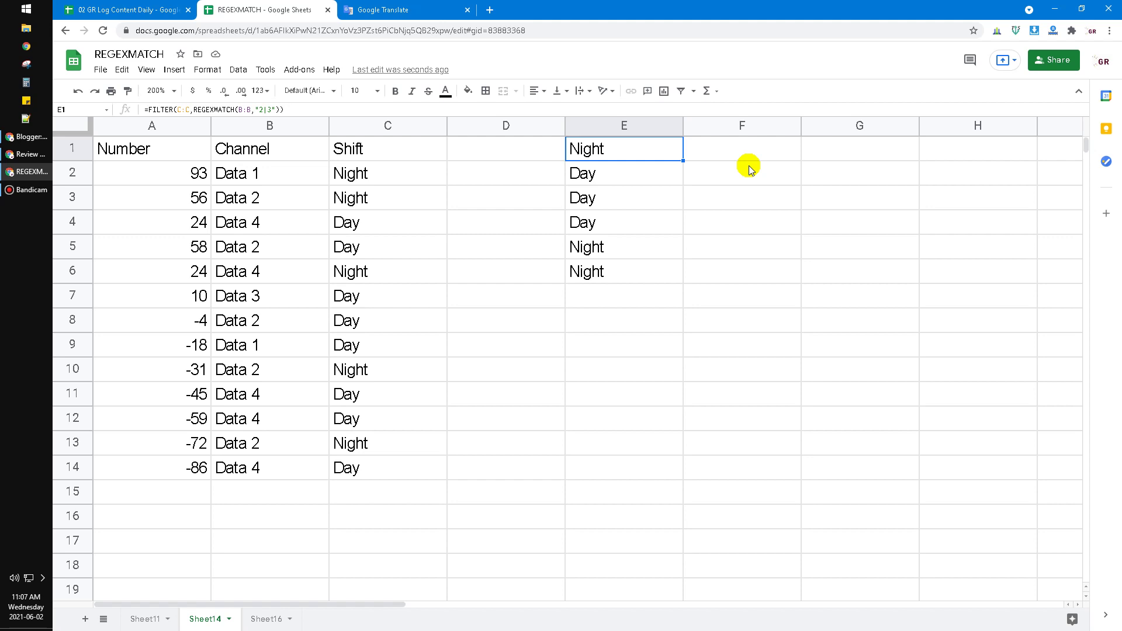
{"action": "key", "text": "F2"}
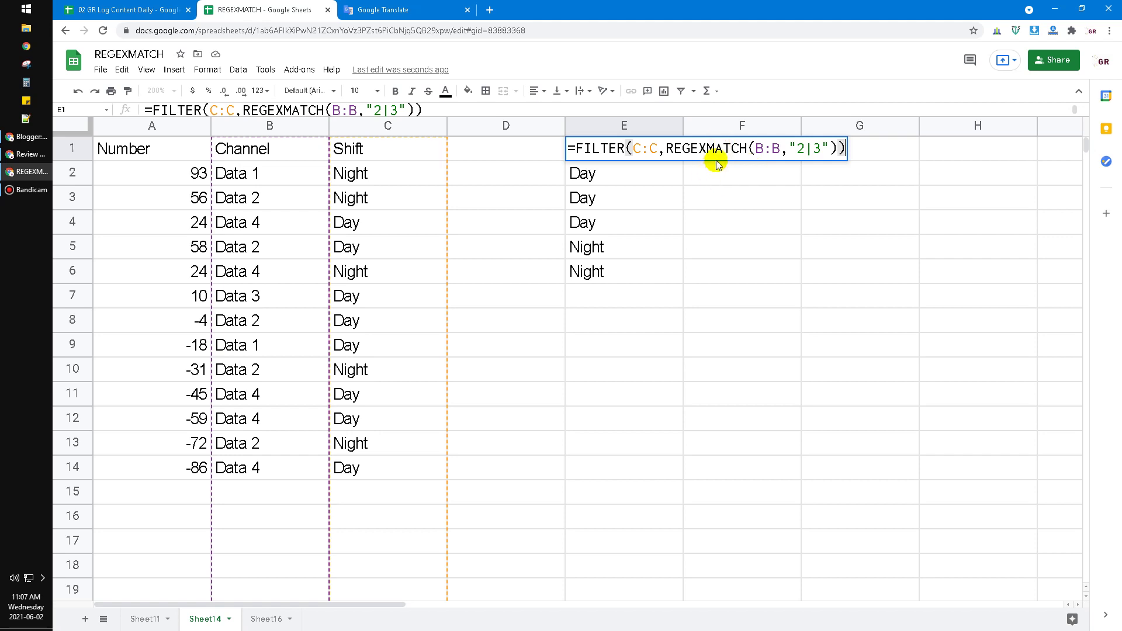
Append = false() after REGEXMATCH in E1 to exclude Data 2 and Data 3 rows
{"action": "left_click", "coordinate": [835, 147]}
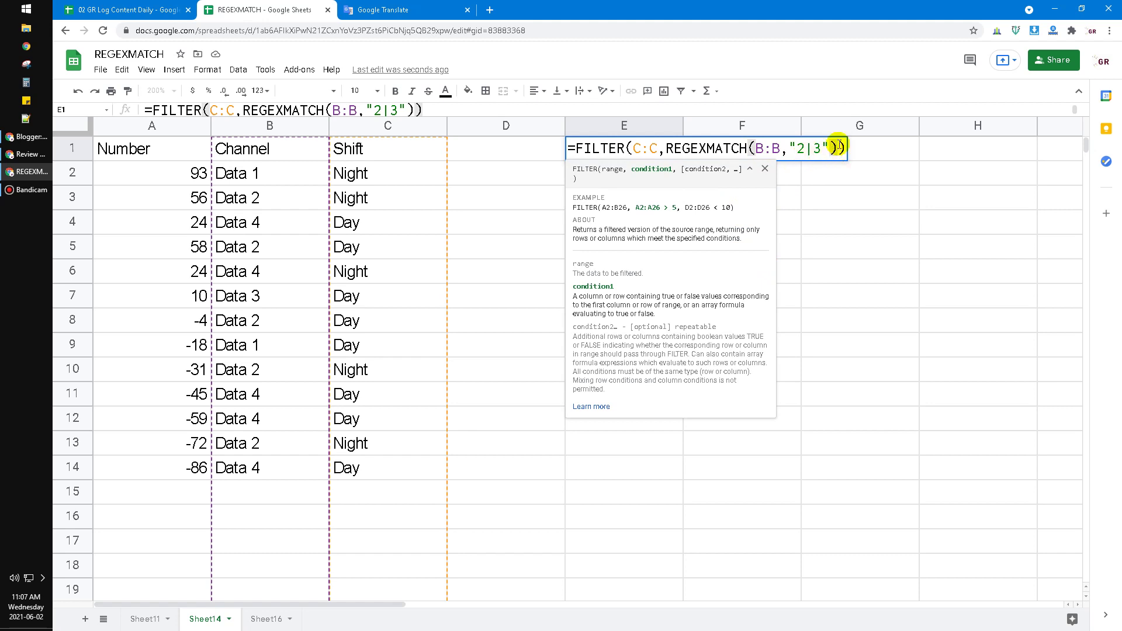
{"action": "left_click", "coordinate": [837, 147]}
{"action": "type", "text": "= "}
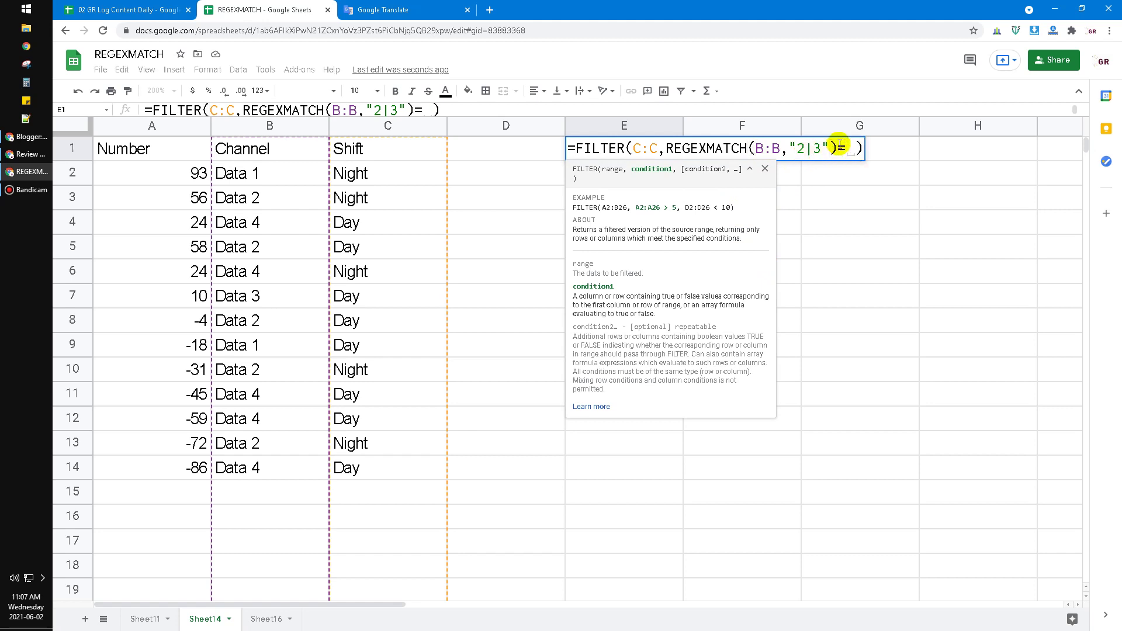
{"action": "type", "text": "false"}
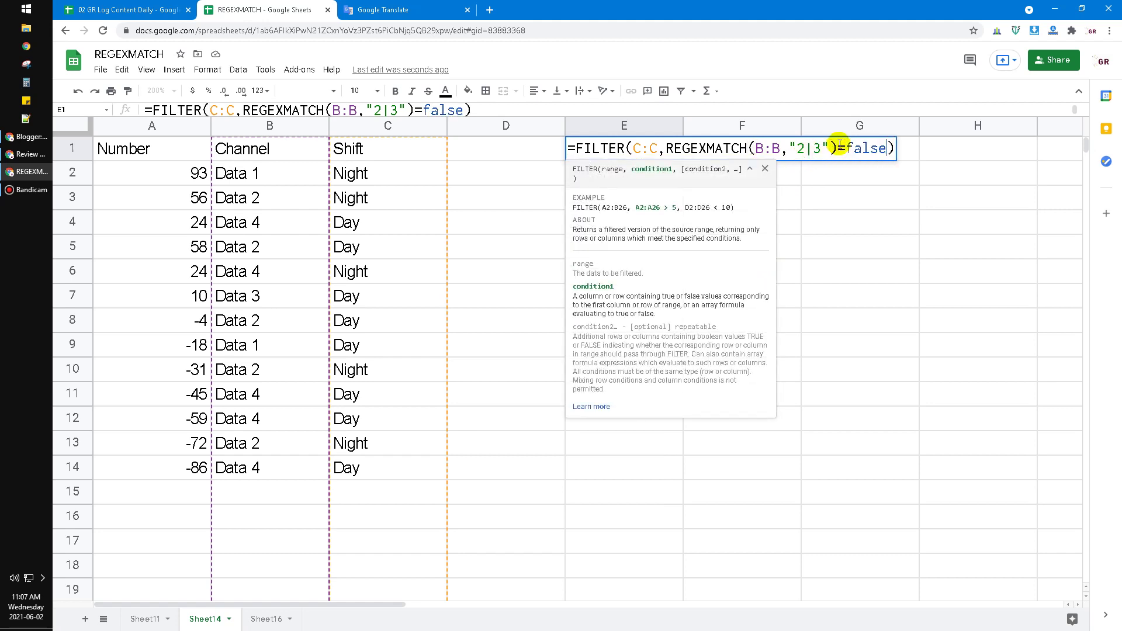
{"action": "type", "text": "()"}
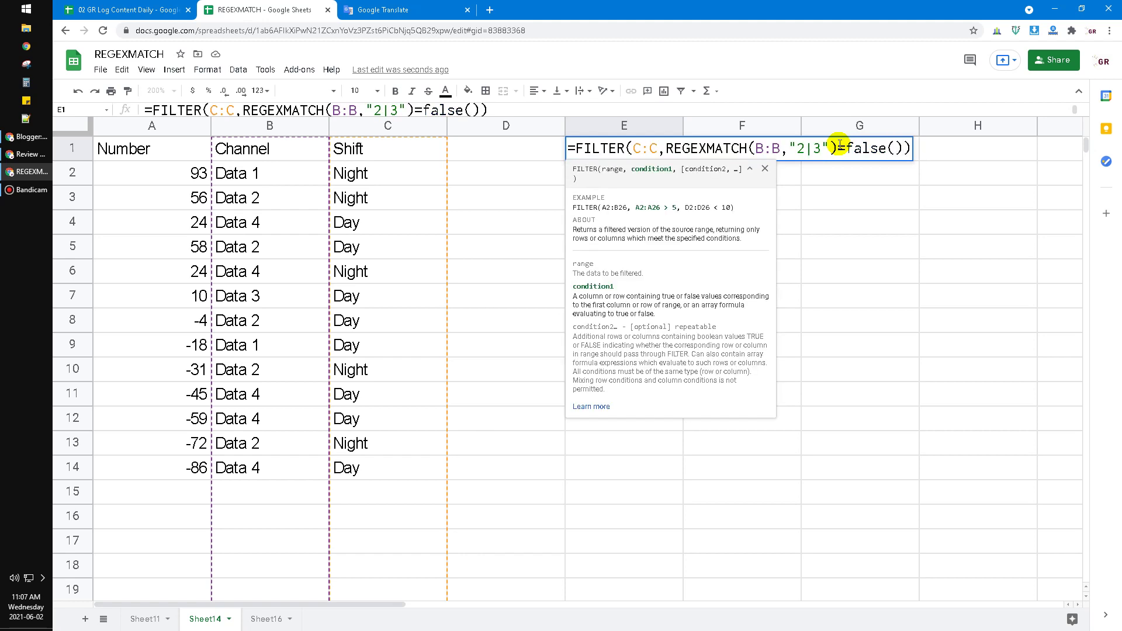
{"action": "key", "text": "Return"}
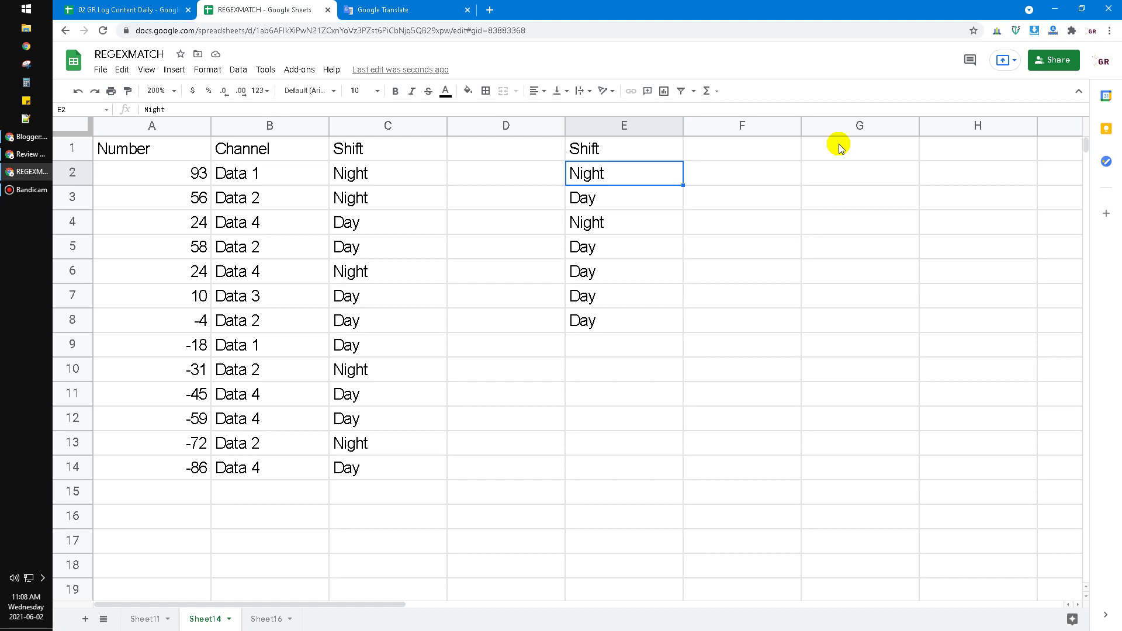
{"action": "key", "text": "Up"}
{"action": "key", "text": "F2"}
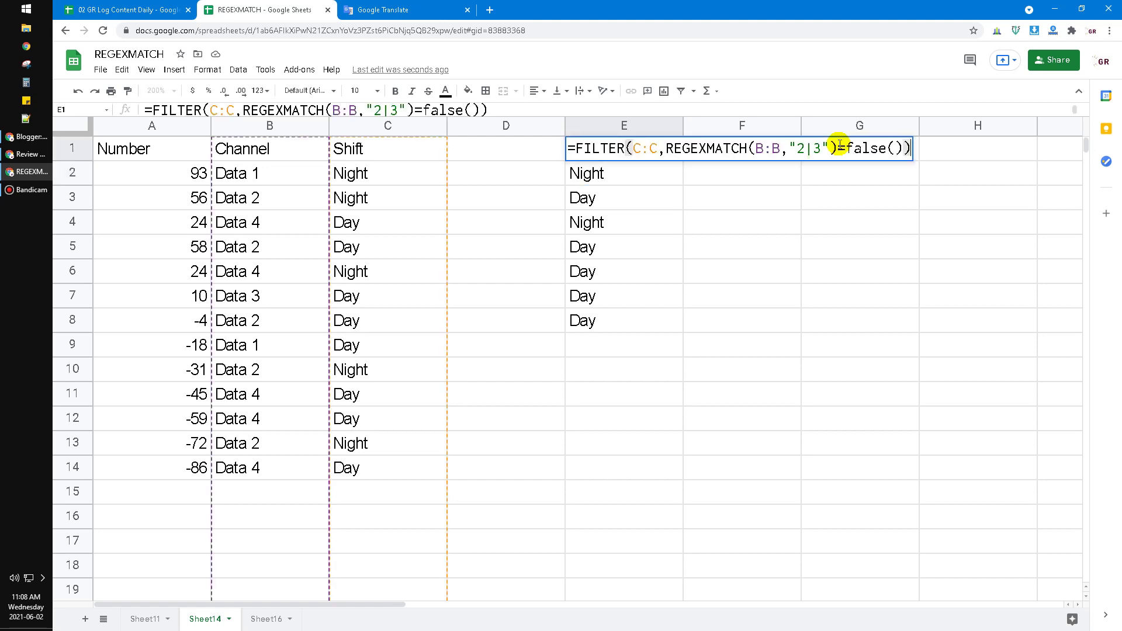